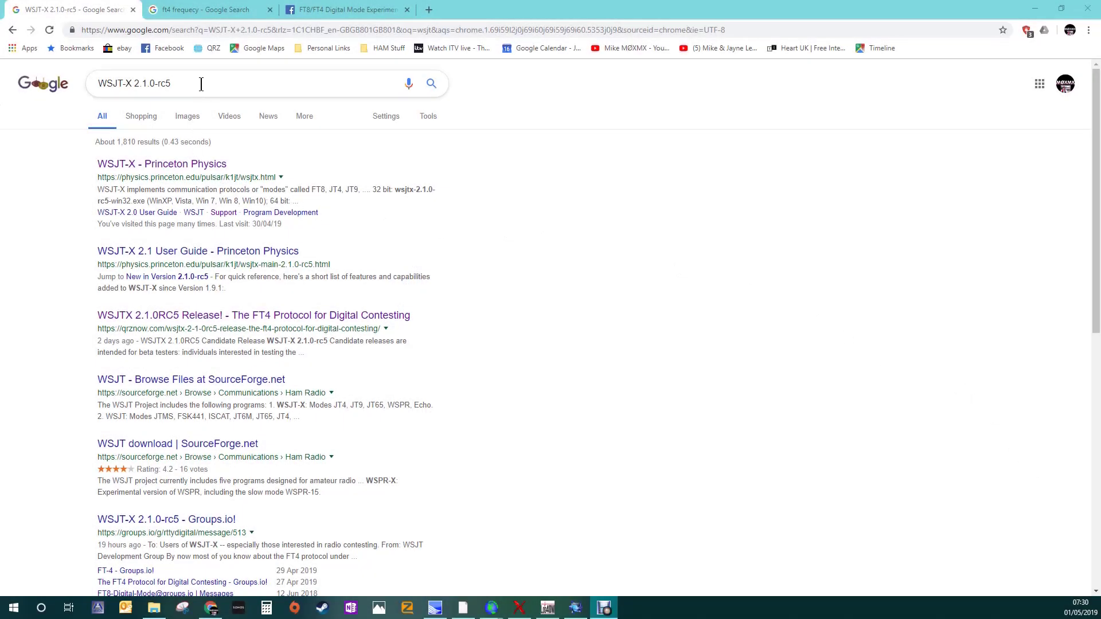
Open Princeton's WSJT-X page from the search results and find the installation packages for WSJT-X 2.1.0-rc5
drag(200, 86, 99, 86)
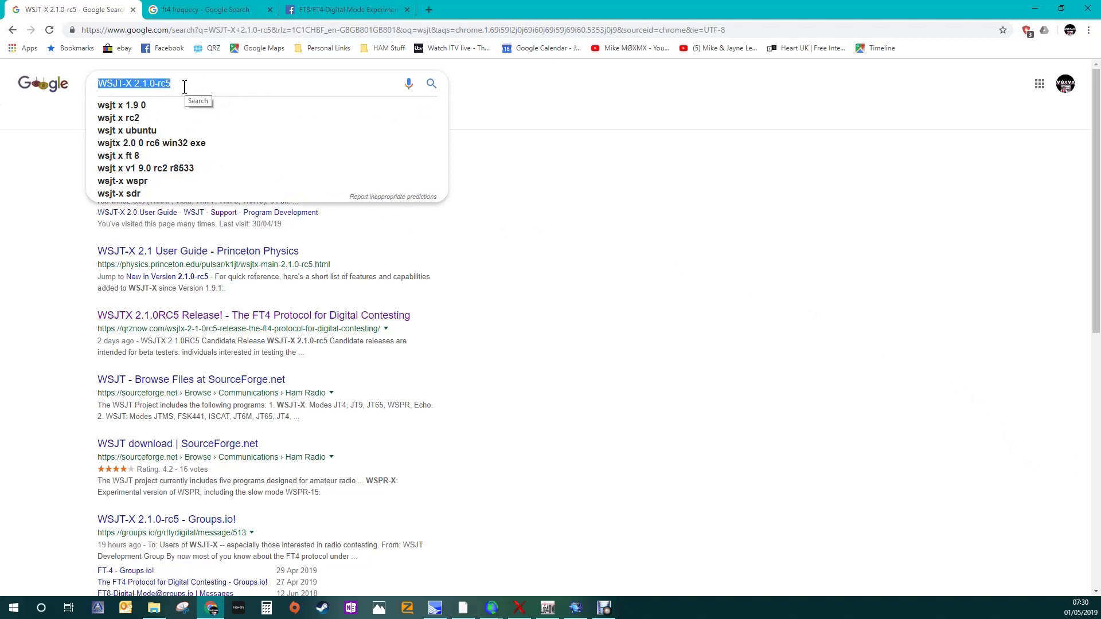
click(601, 211)
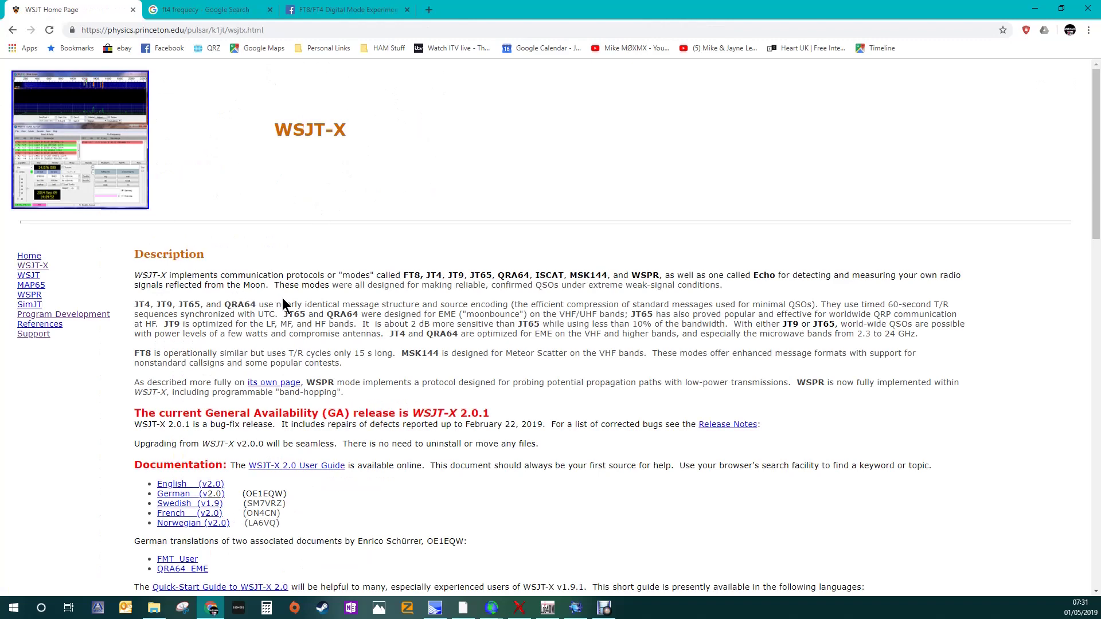
scroll(282, 298, down, 5)
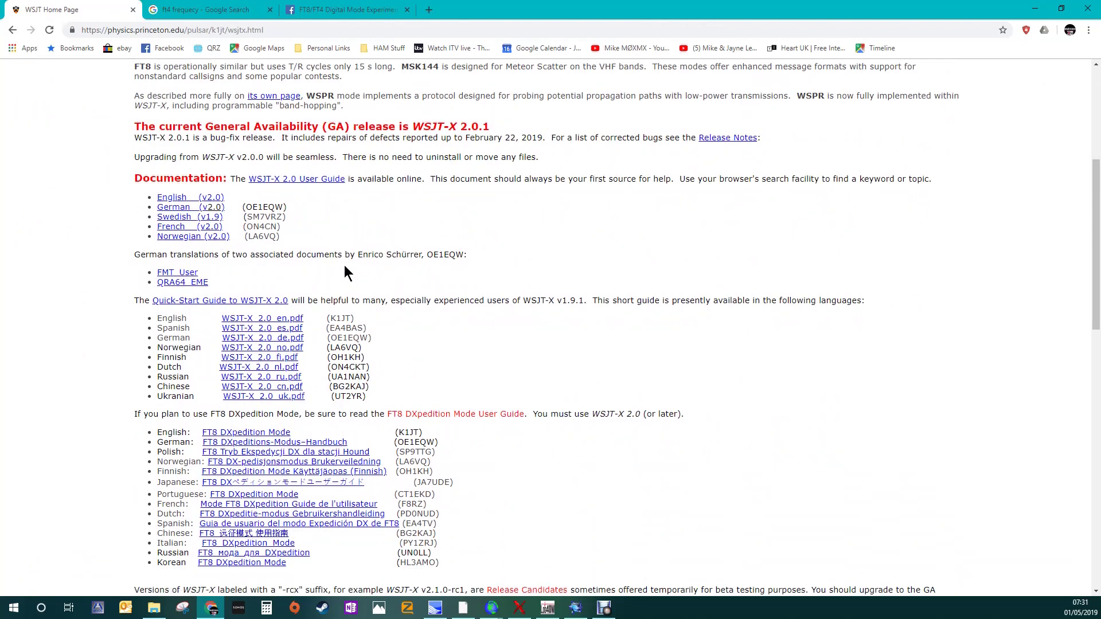
scroll(346, 273, down, 6)
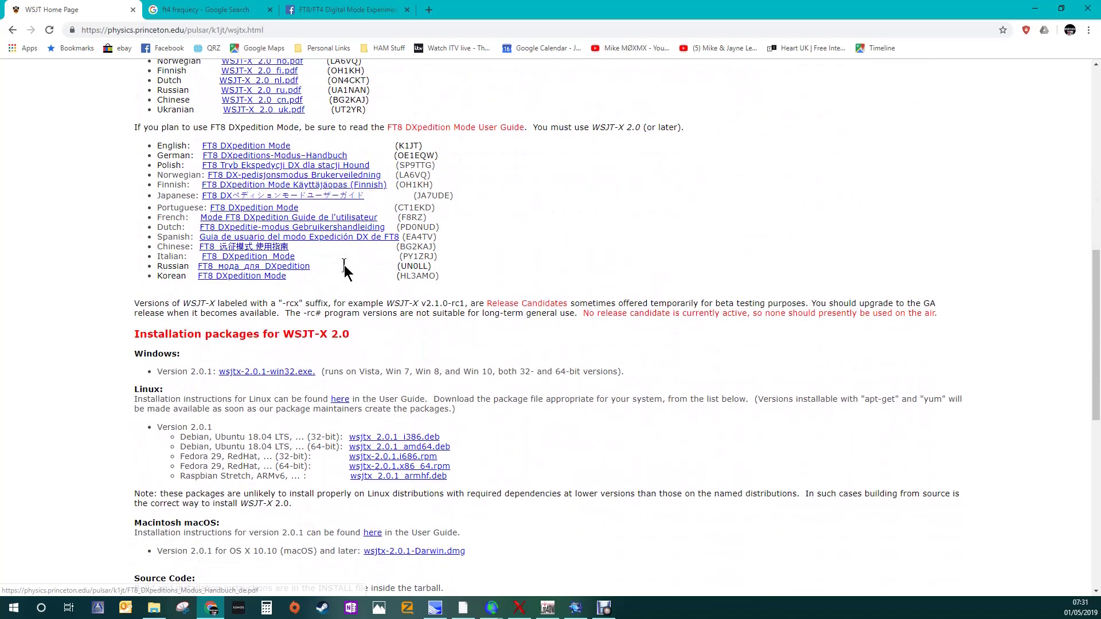
scroll(345, 267, down, 6)
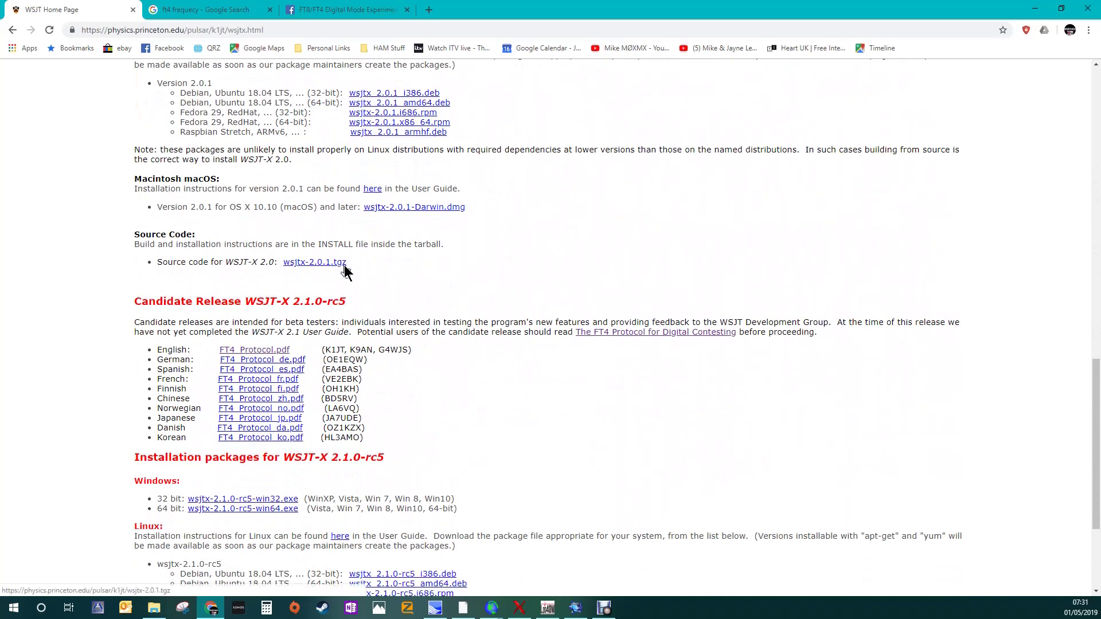
scroll(344, 267, down, 1)
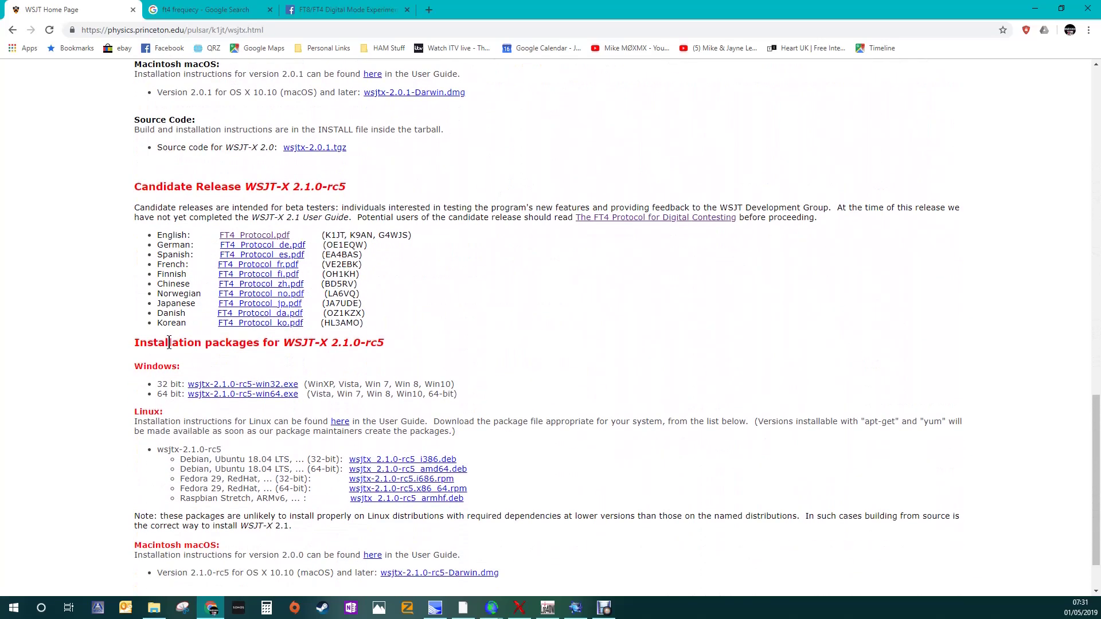
double_click(391, 344)
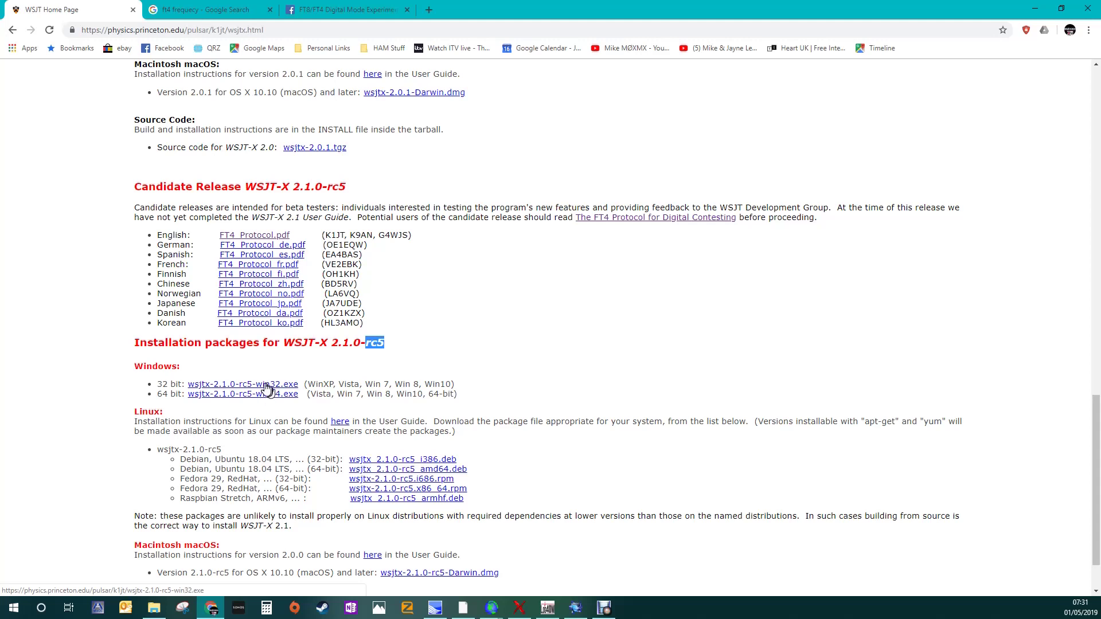
Close the browser, and display the recent QSO list in Log4OM and the JTAlertX window
click(1088, 10)
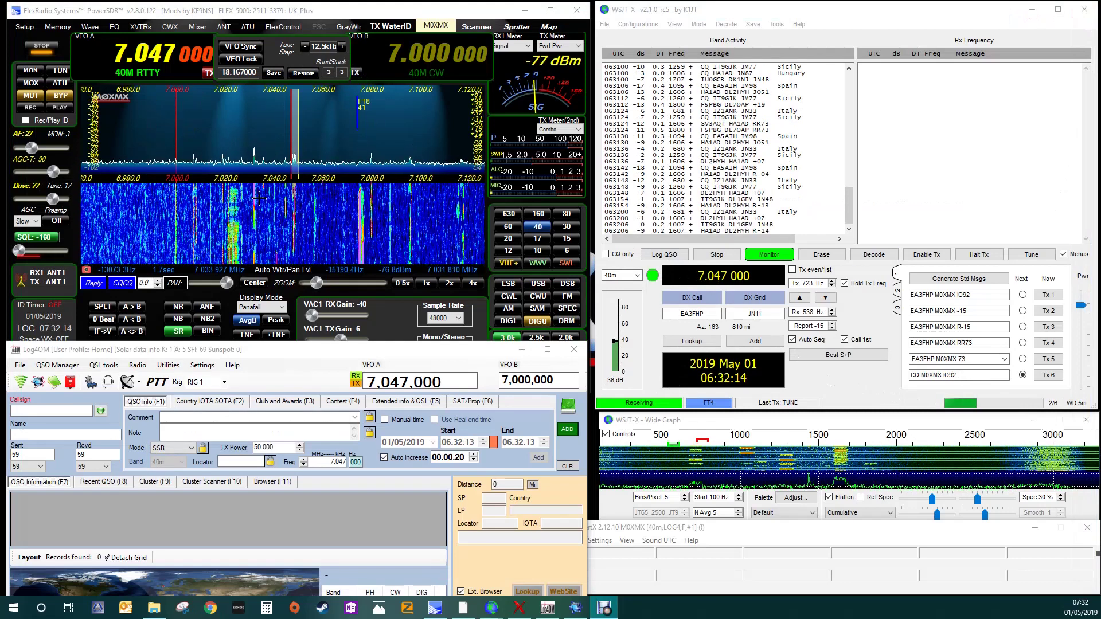
click(97, 349)
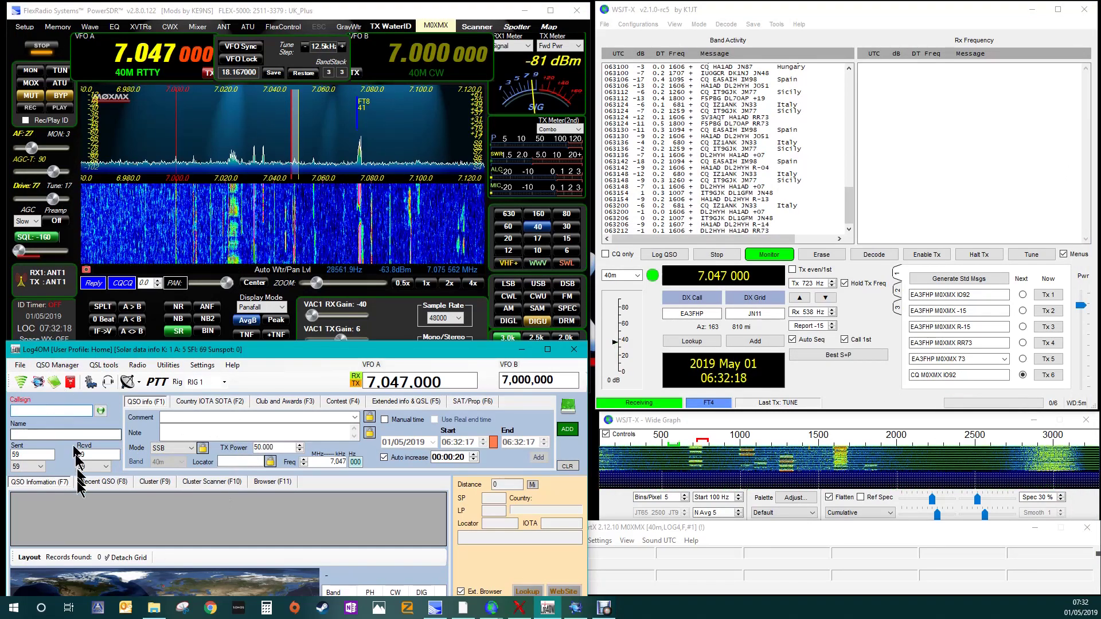
click(94, 482)
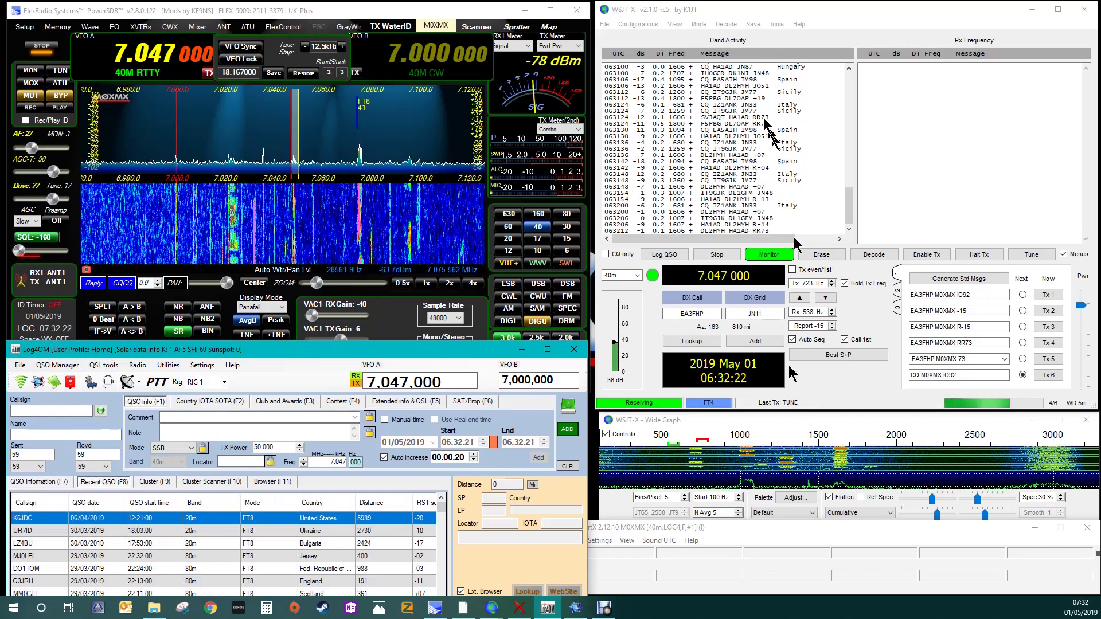
click(840, 539)
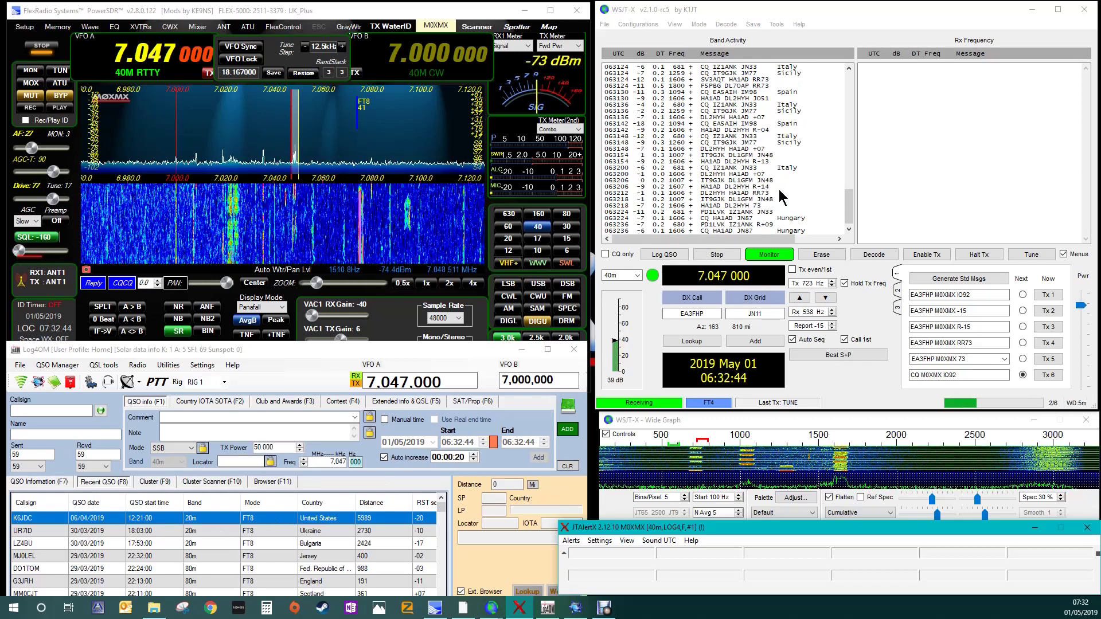
Review the General and Frequencies settings in WSJT-X, and leave the settings without saving
click(908, 22)
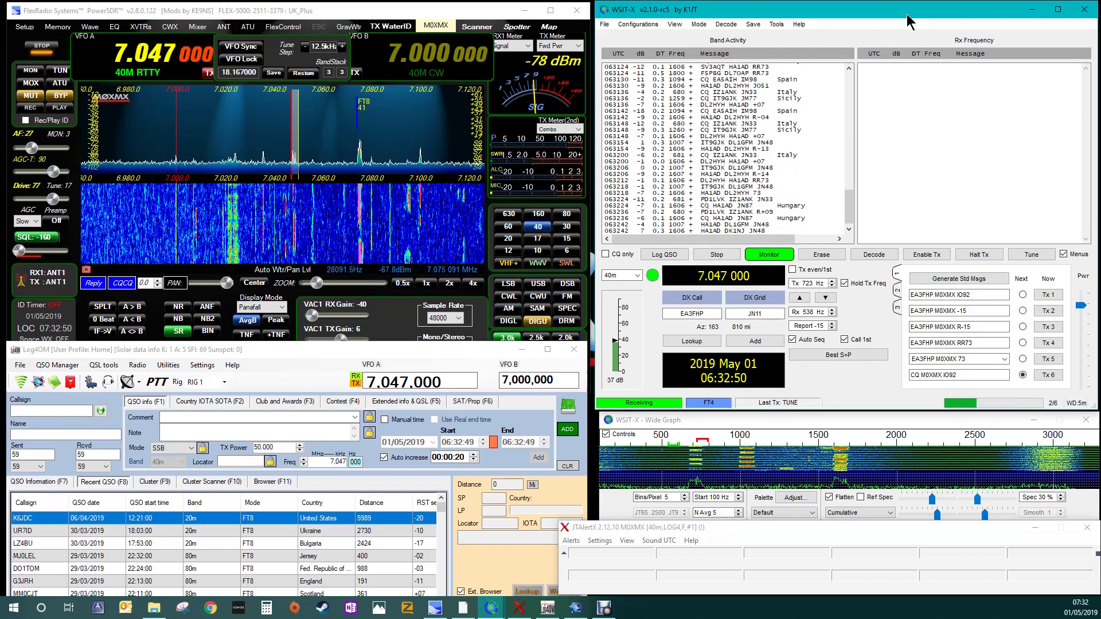
click(604, 25)
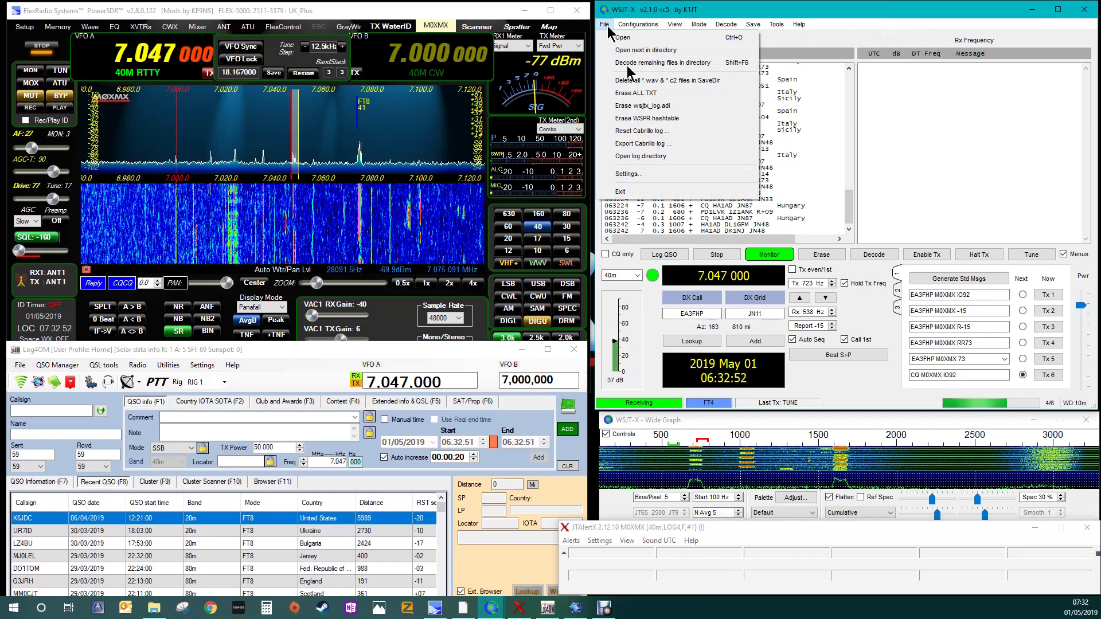
click(660, 173)
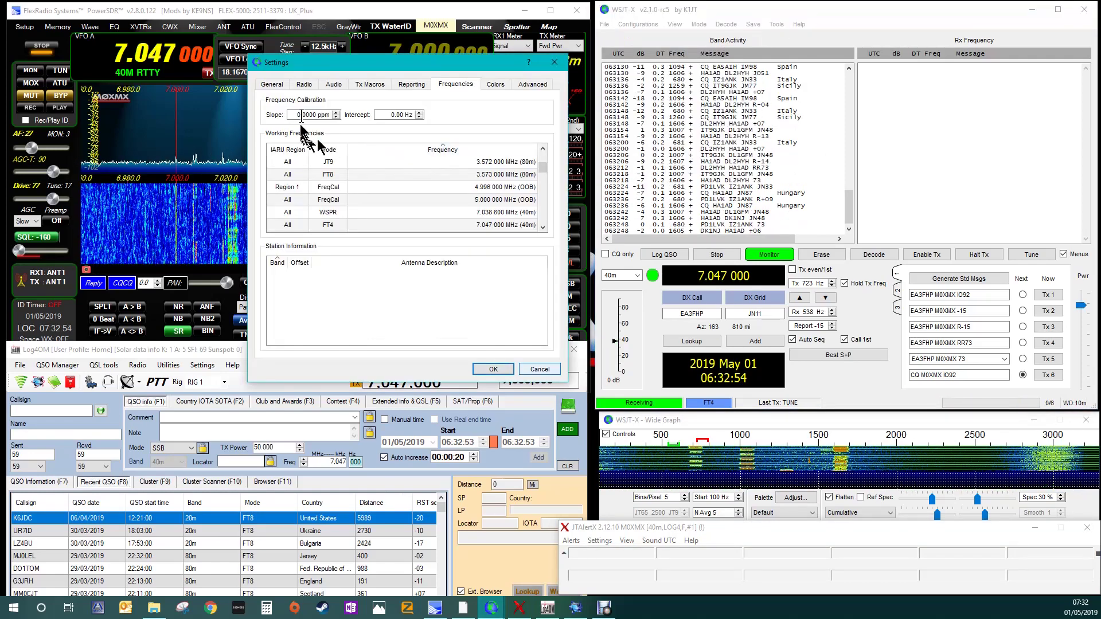
click(272, 84)
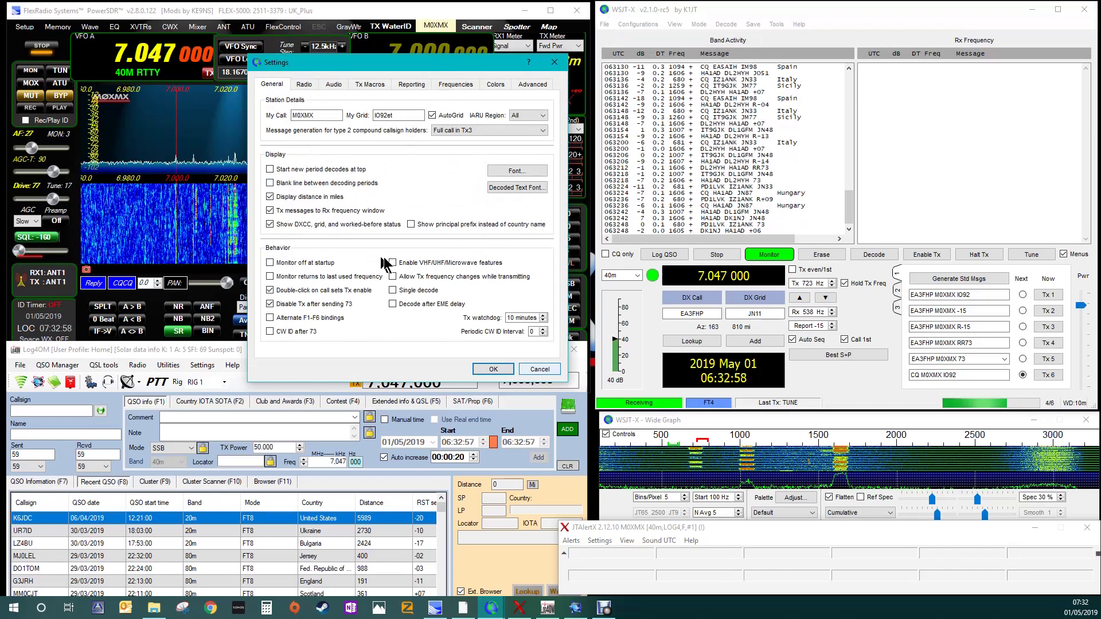
click(455, 85)
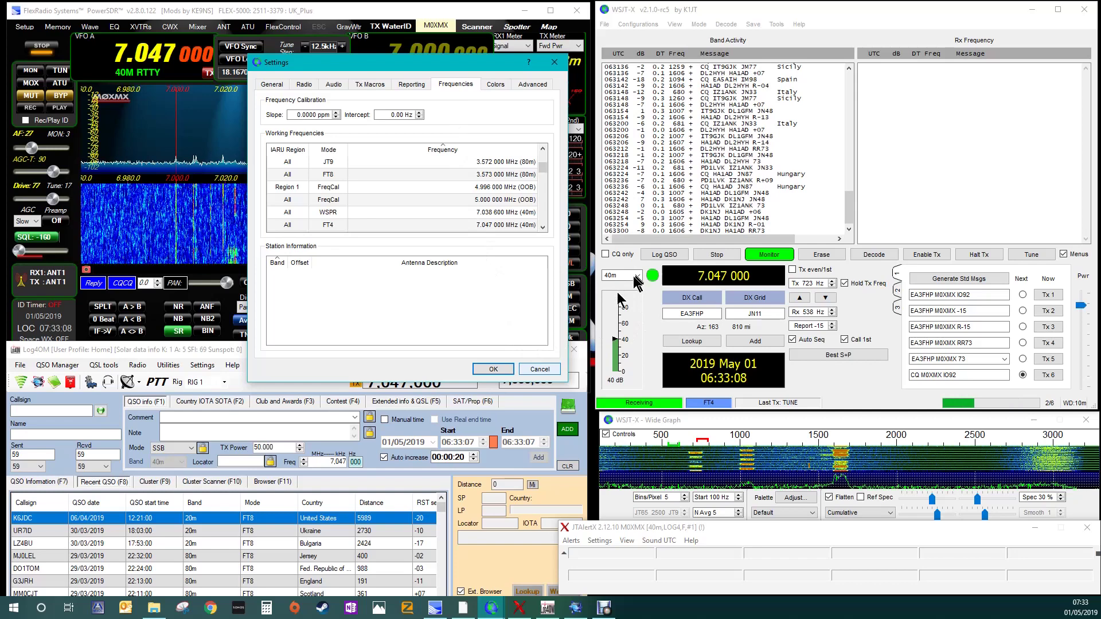
click(542, 369)
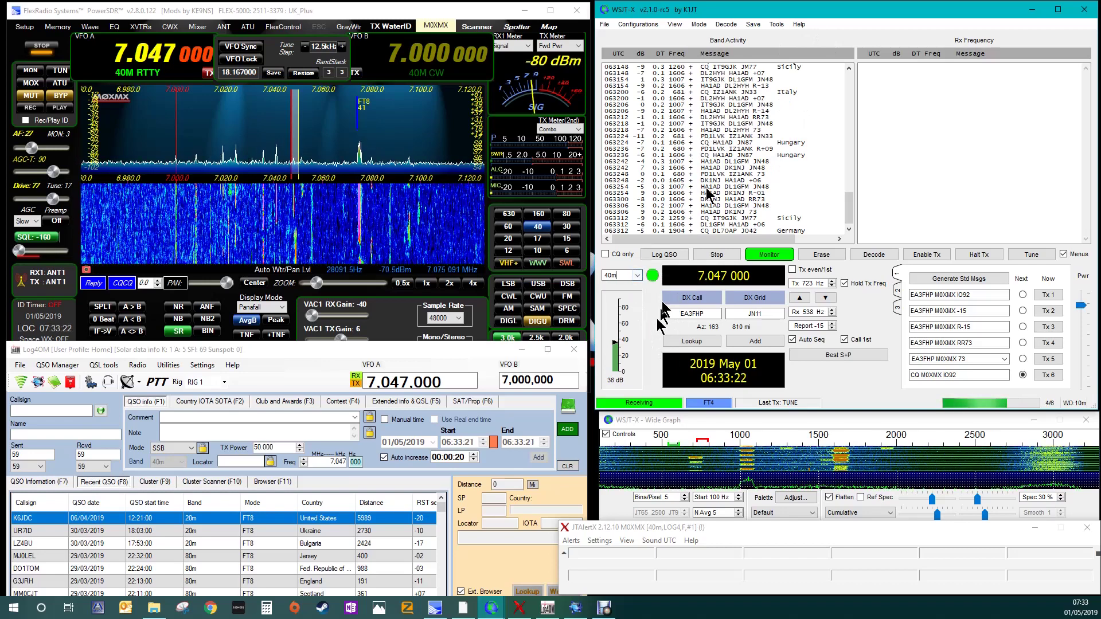
Reopen the WSJT-X settings and locate the 40 m FT4 entry among the working frequencies
click(604, 25)
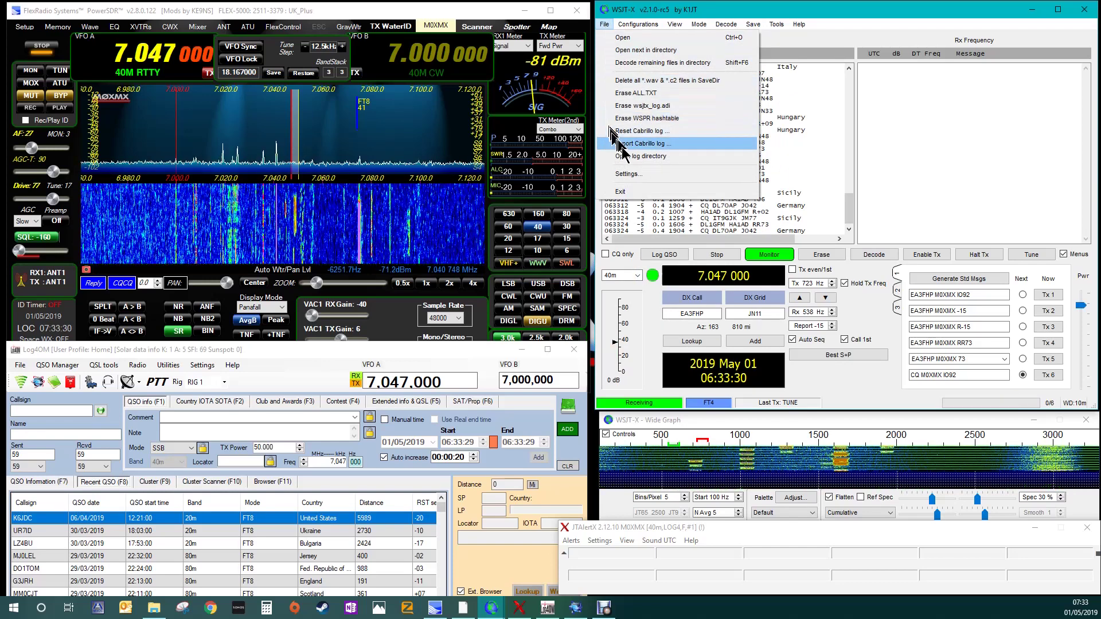
click(628, 172)
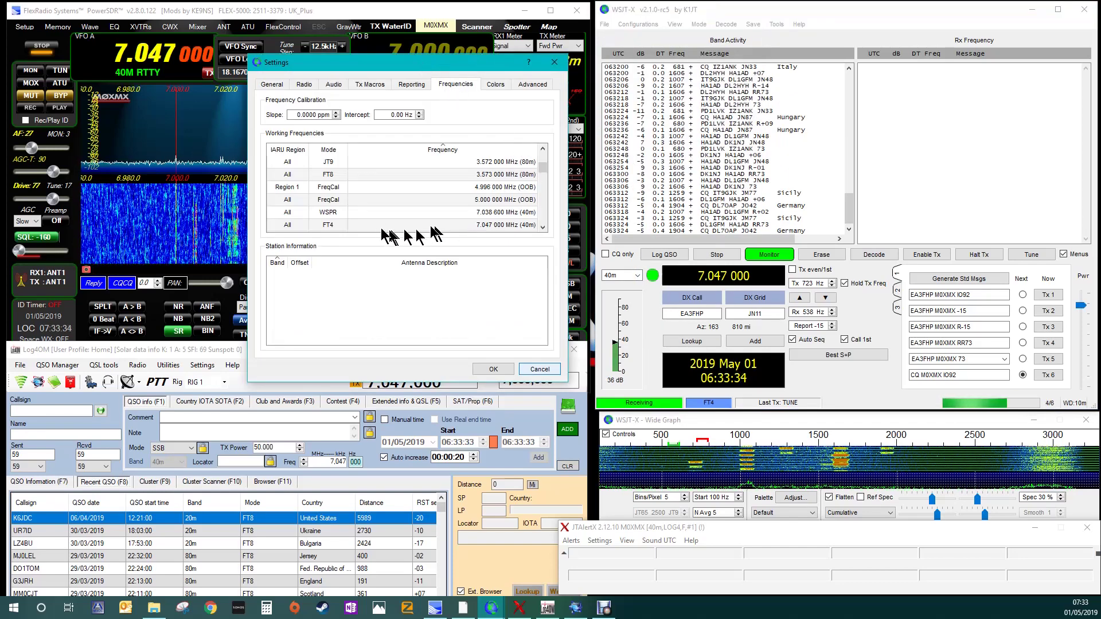
scroll(461, 187, down, 1)
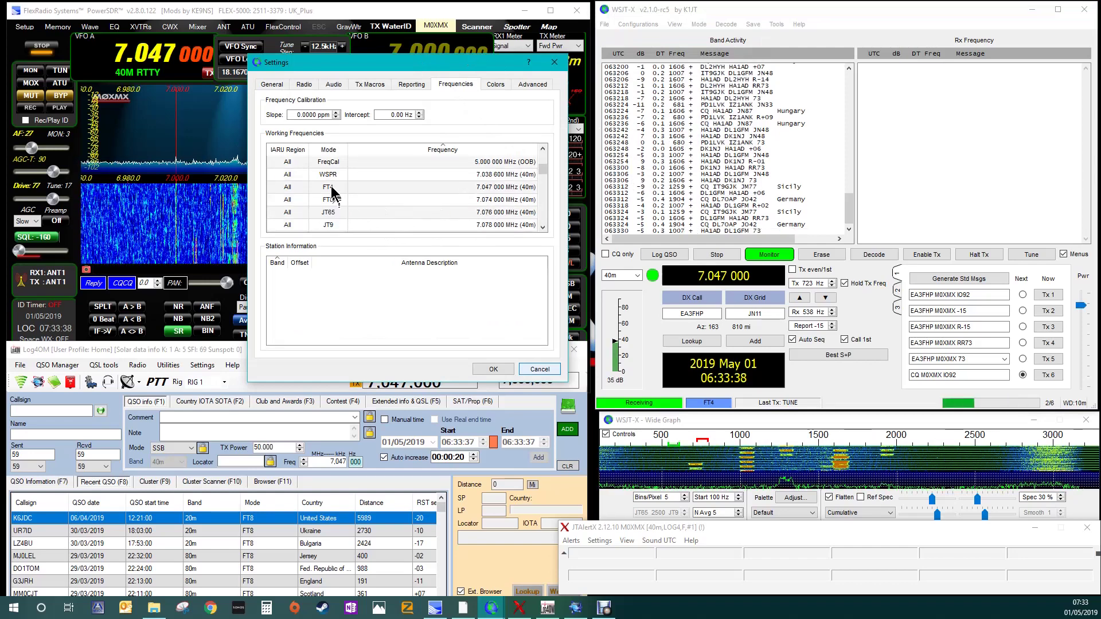
click(277, 189)
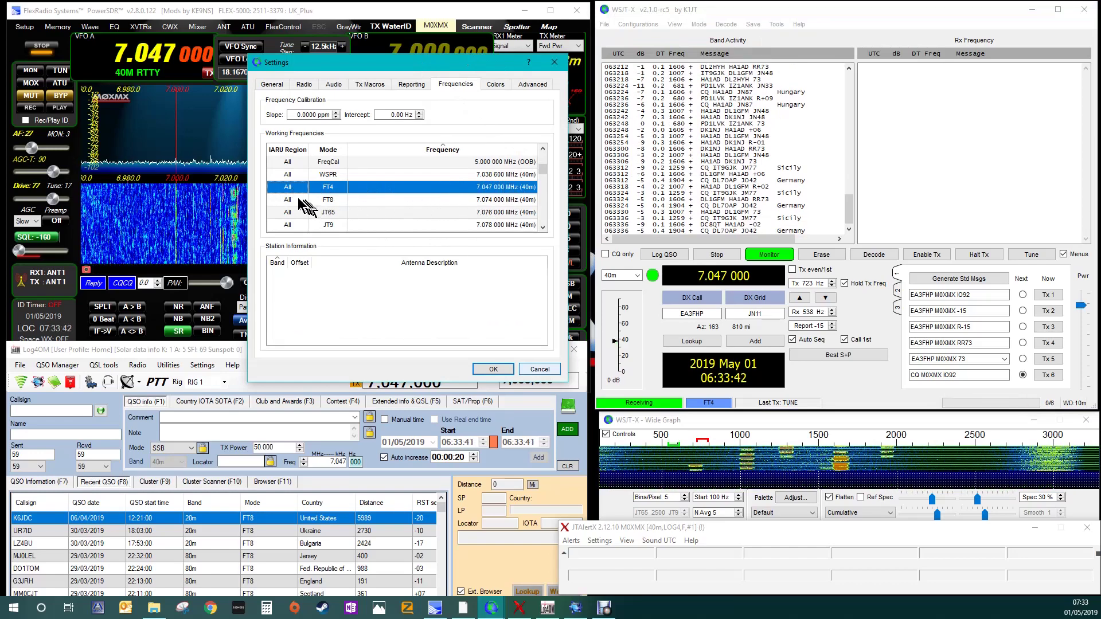
Try to insert an FT4 working frequency of 7.047 MHz for all IARU regions, and close the settings
click(298, 198)
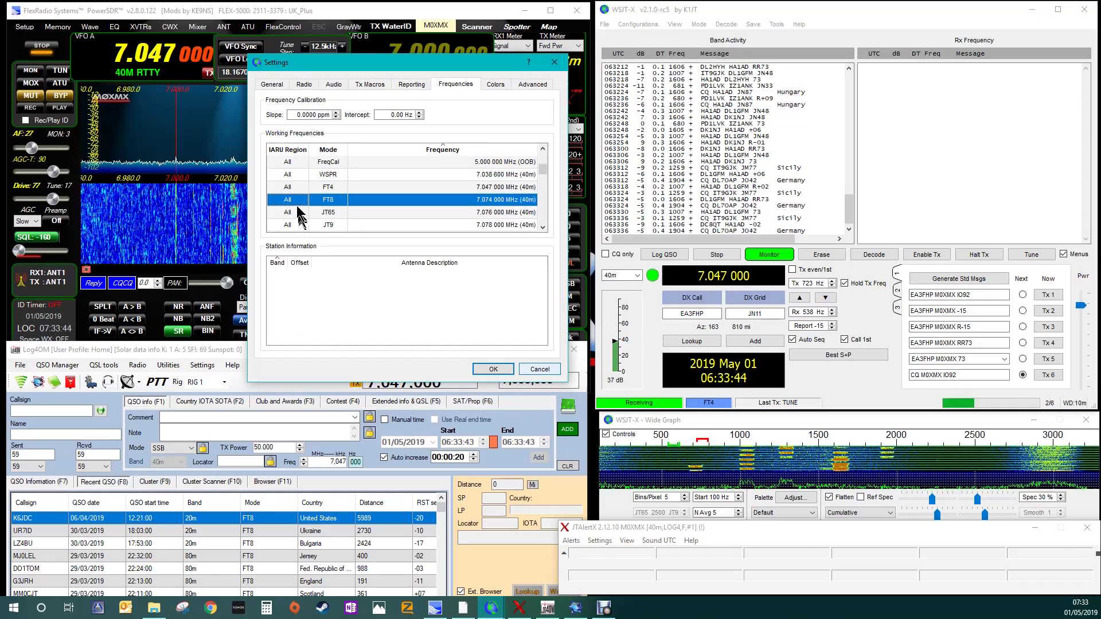
right_click(298, 200)
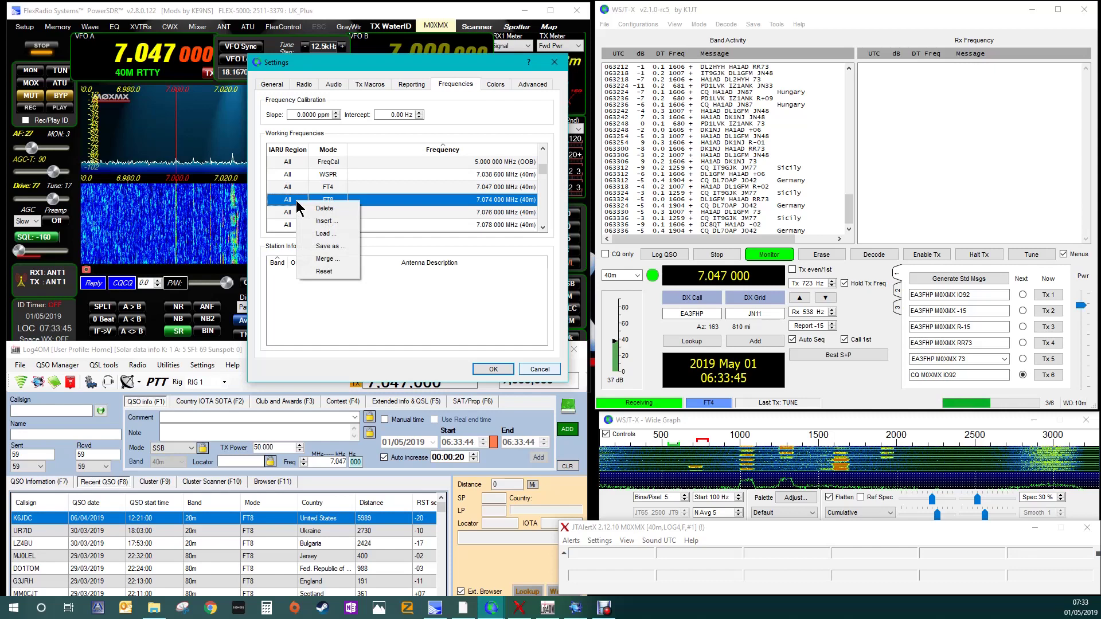
click(321, 221)
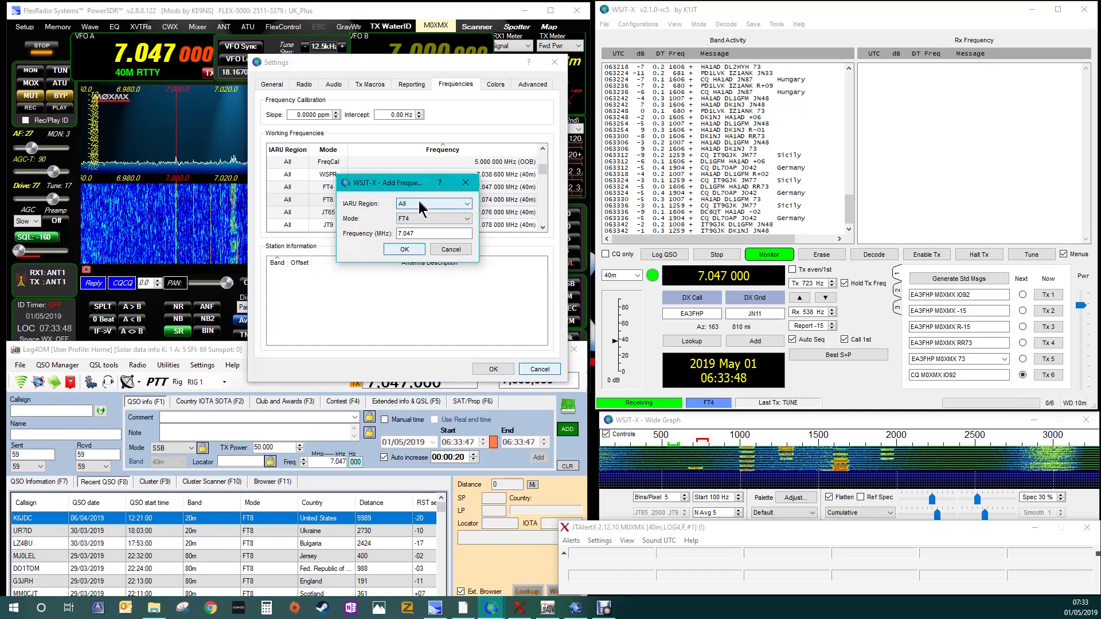
click(416, 232)
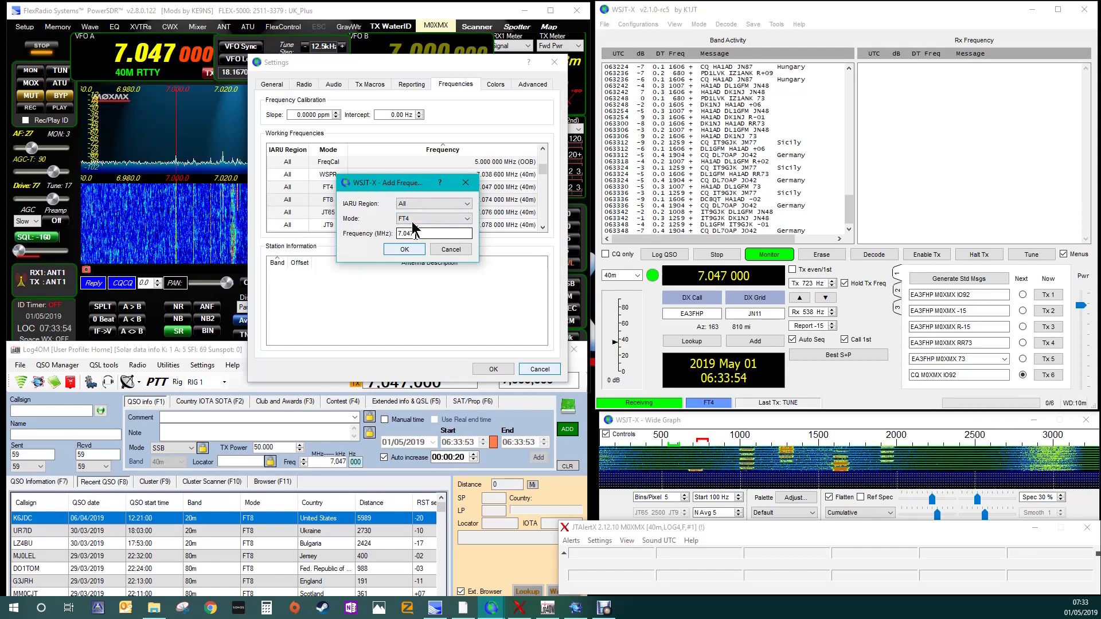
click(411, 220)
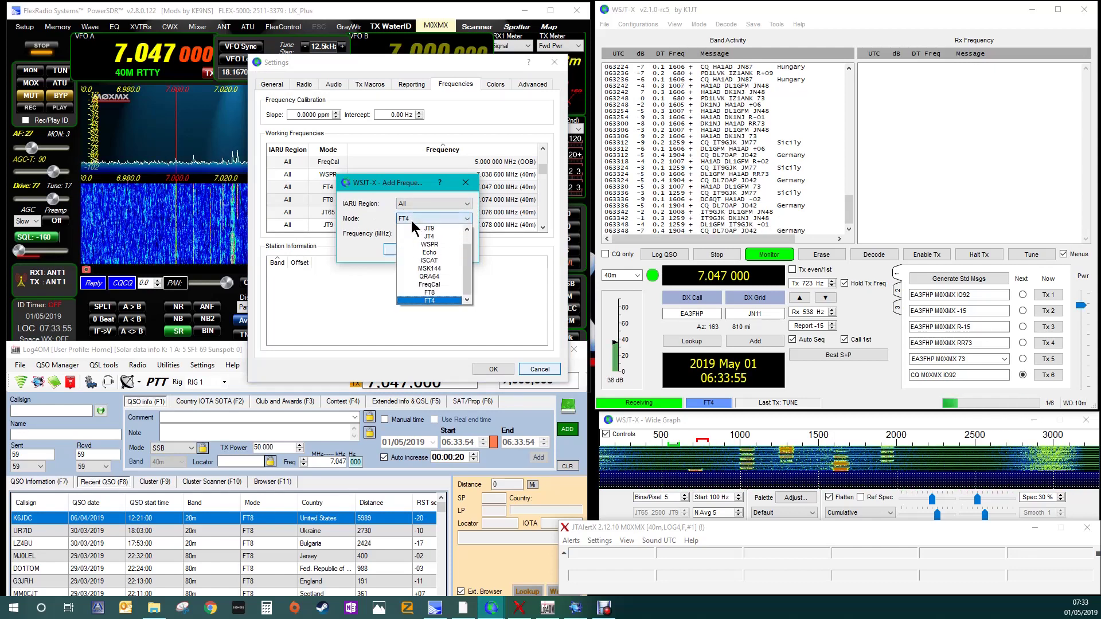
click(441, 300)
drag(414, 233, 392, 233)
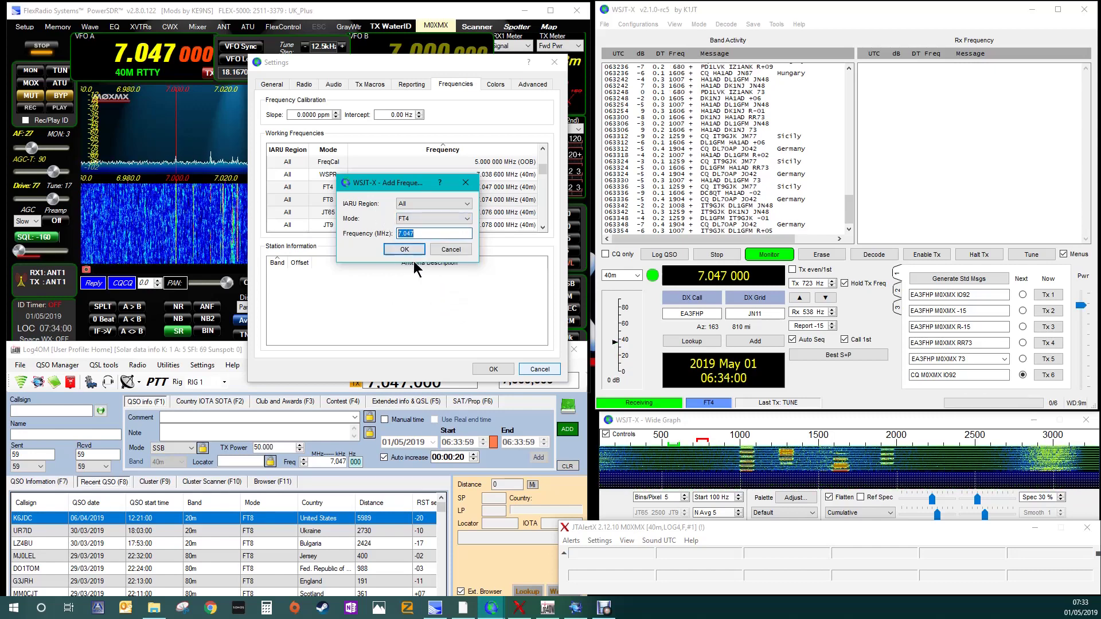
click(456, 250)
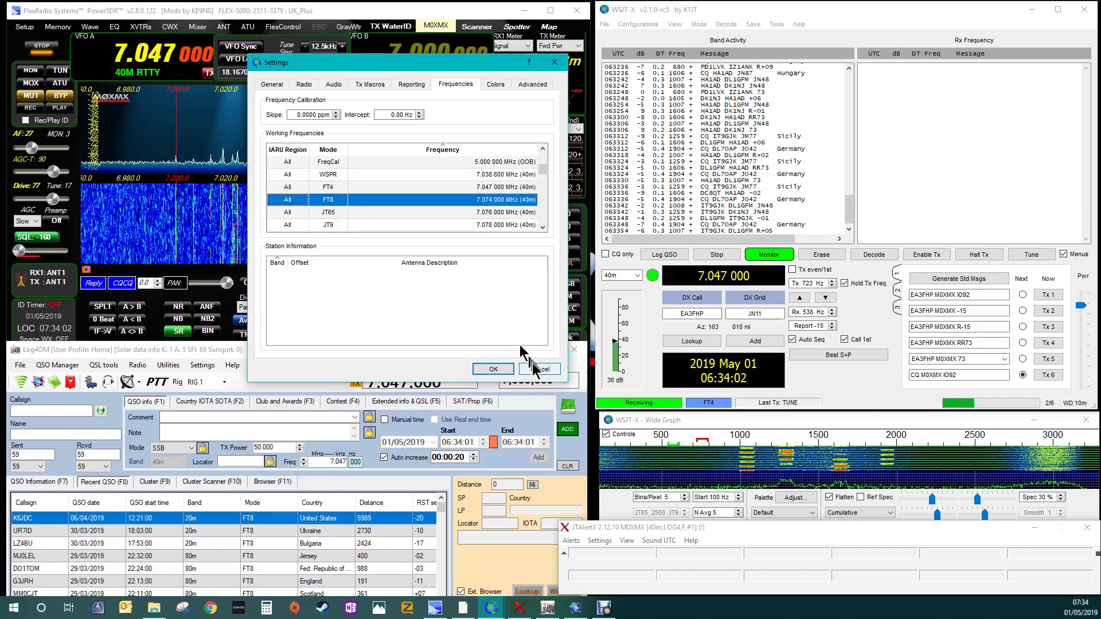
click(494, 369)
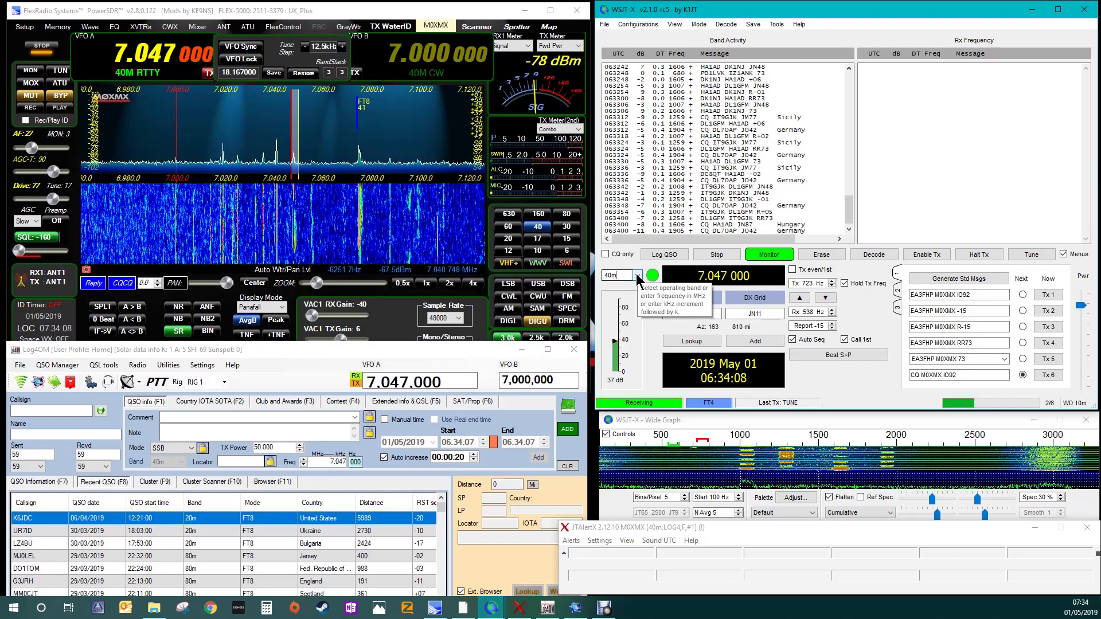
Select 7.047 000 MHz (40m) as the operating frequency in WSJT-X
click(637, 276)
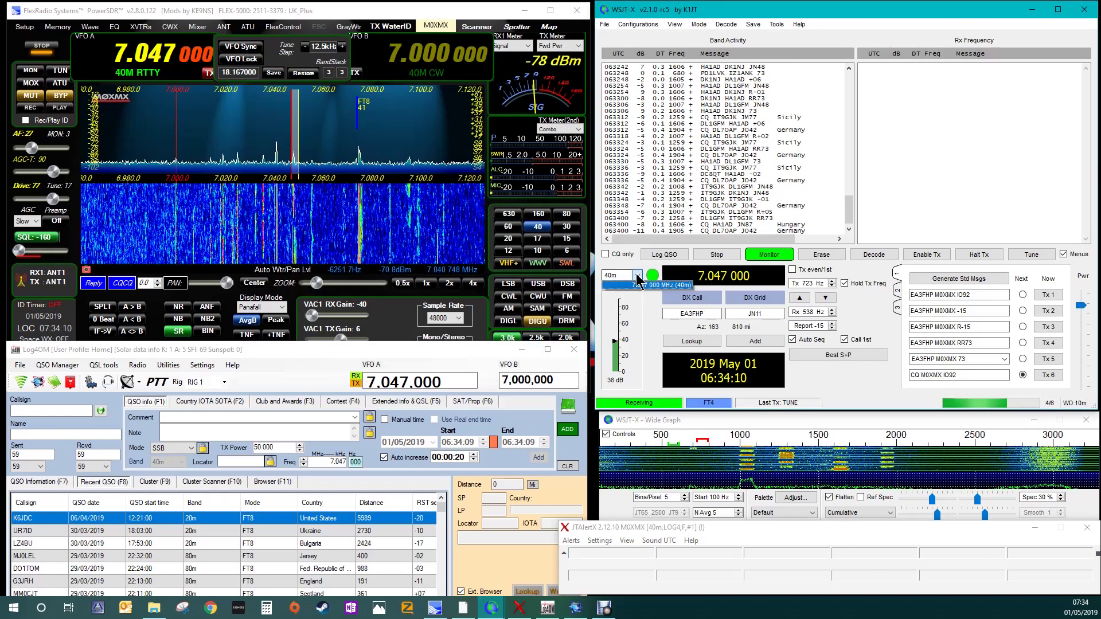
click(637, 285)
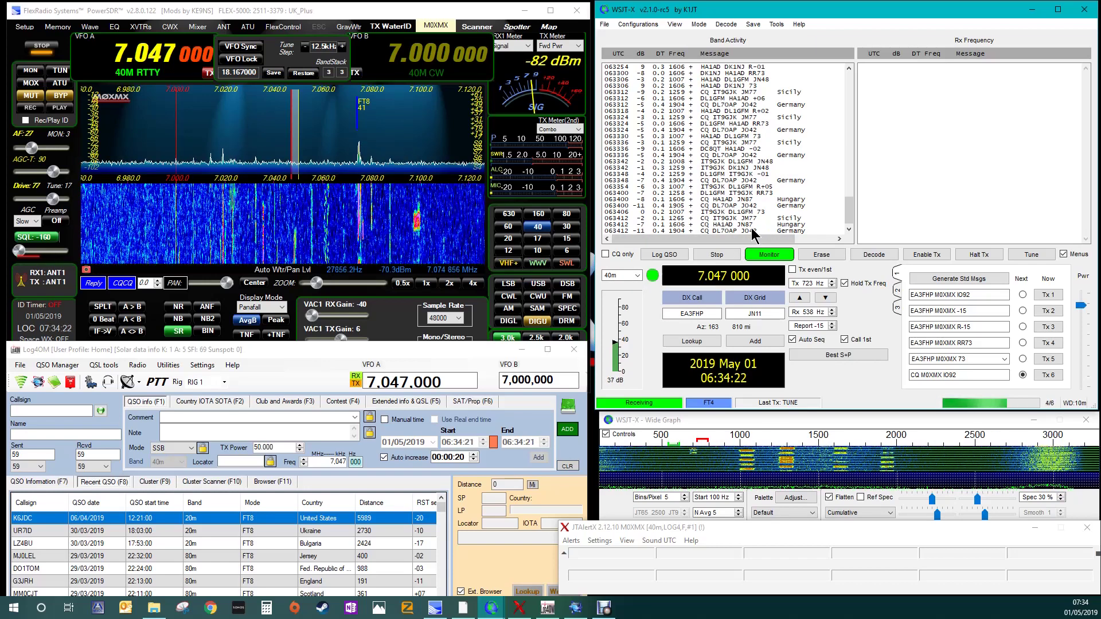
scroll(750, 232, down, 1)
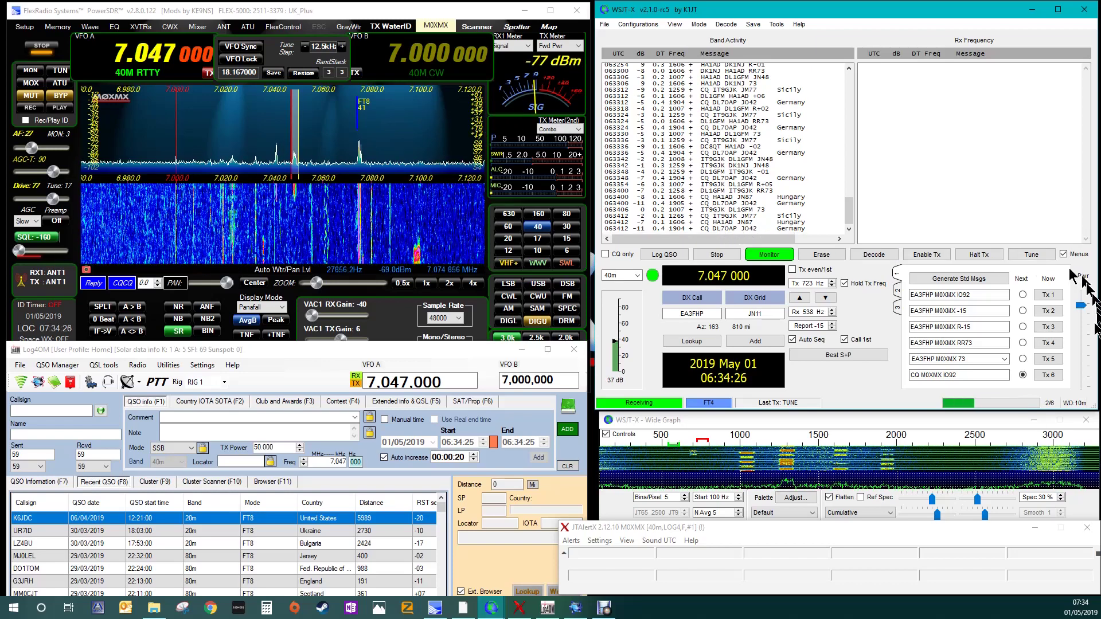
Transmit a brief tuning carrier, and answer the German station's latest CQ at 1904 Hz in Band Activity
click(1045, 253)
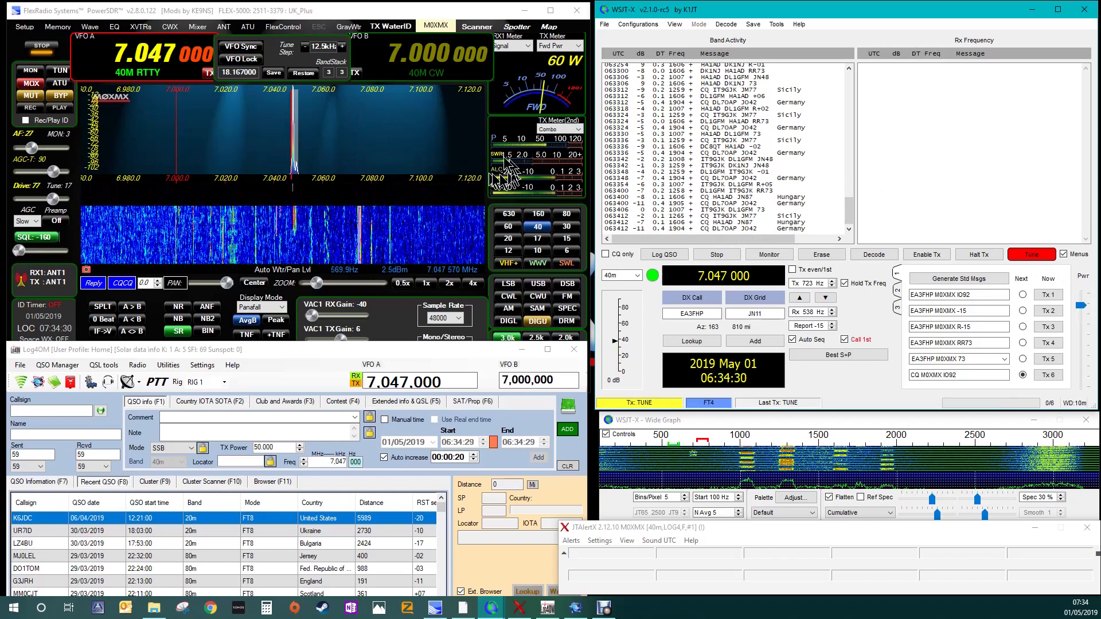
click(1031, 258)
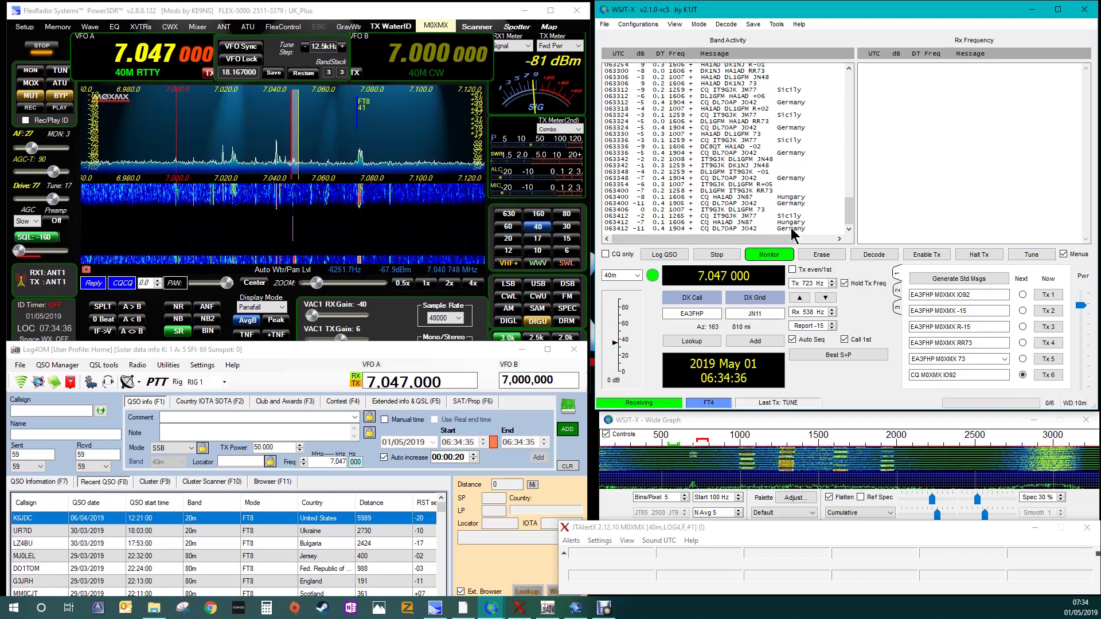
double_click(731, 228)
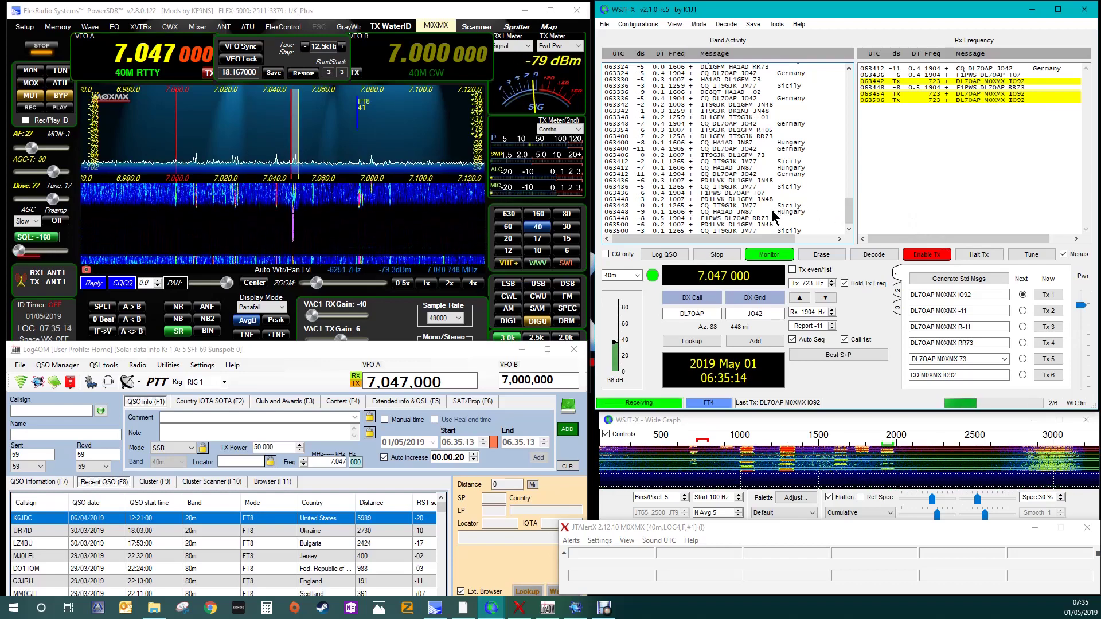
Stop calling the German station, and answer the Sicilian station's CQ at 1265 Hz and log the FT4 contact
click(982, 256)
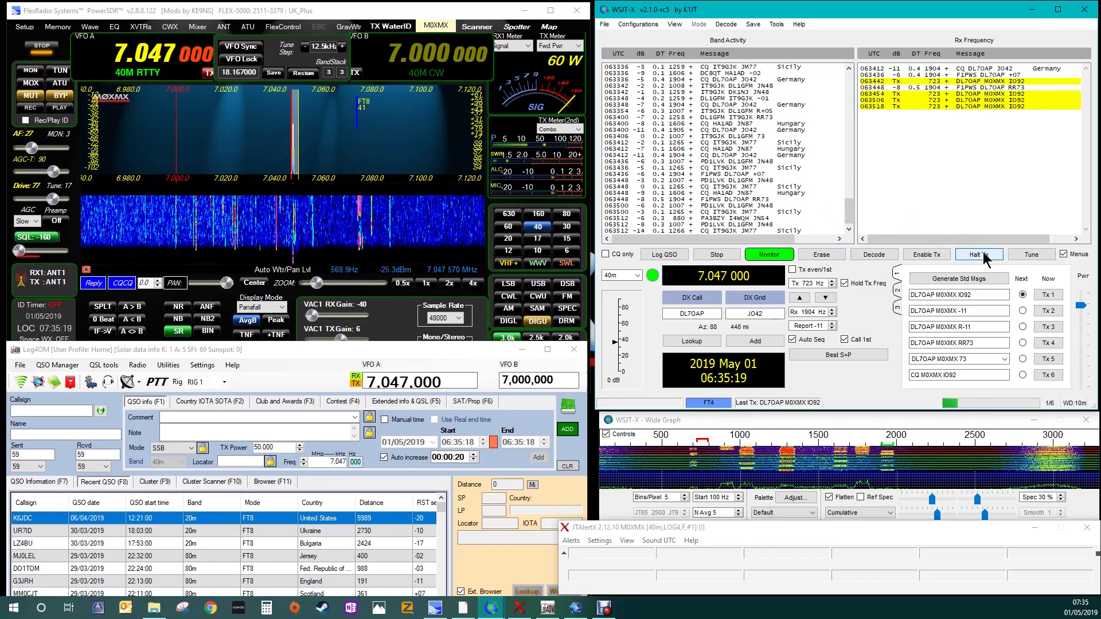
double_click(727, 230)
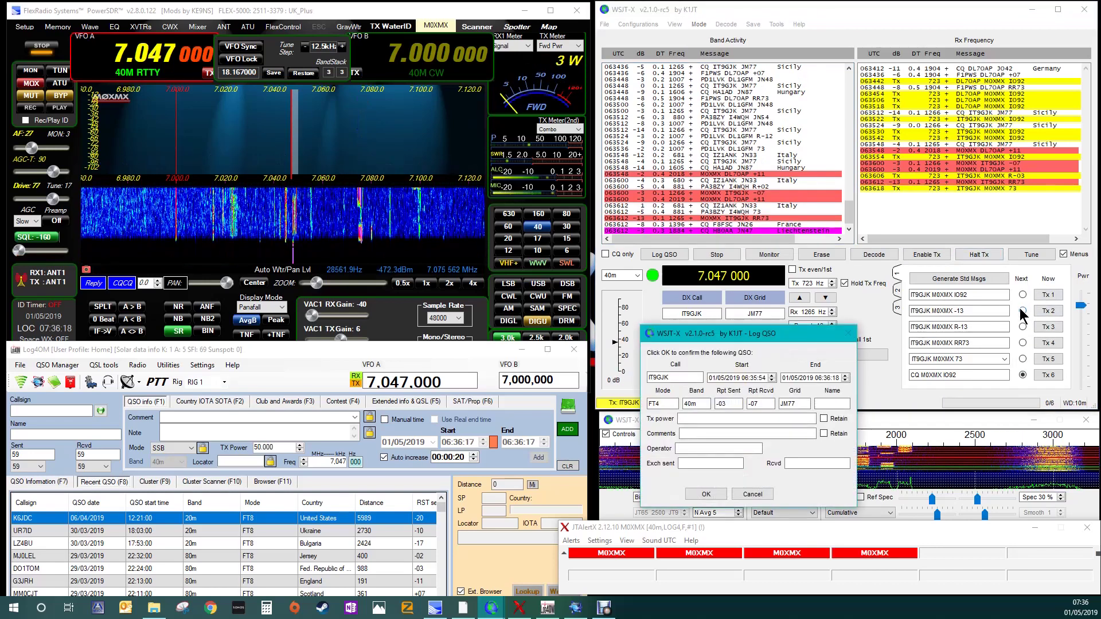
click(706, 494)
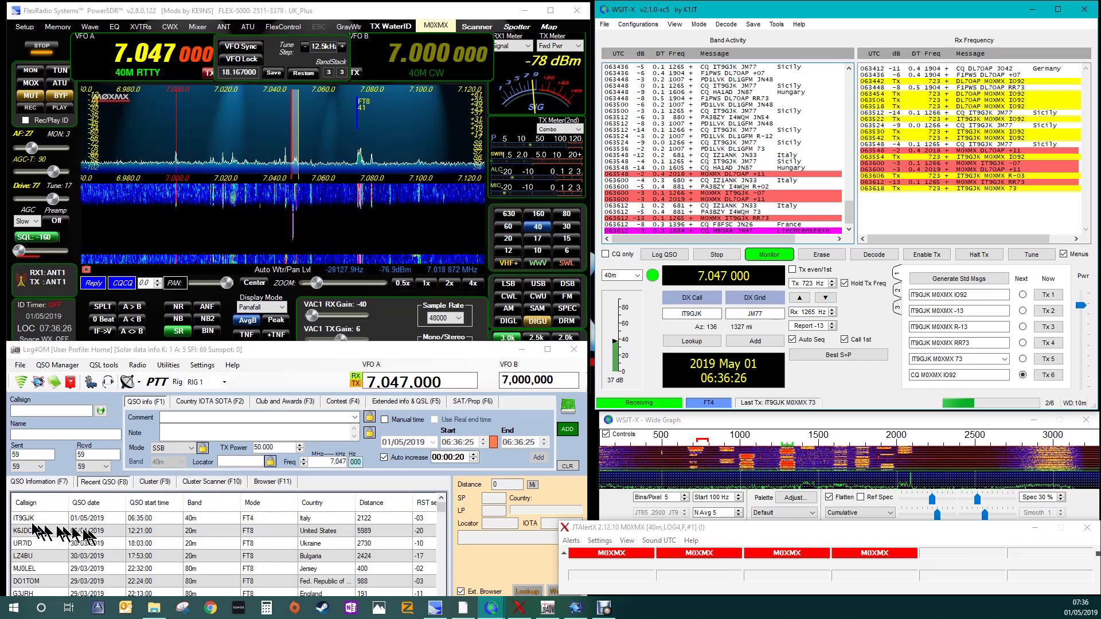
Answer the Liechtenstein station's CQ in Band Activity and log the FT4 contact on 40 m
double_click(741, 219)
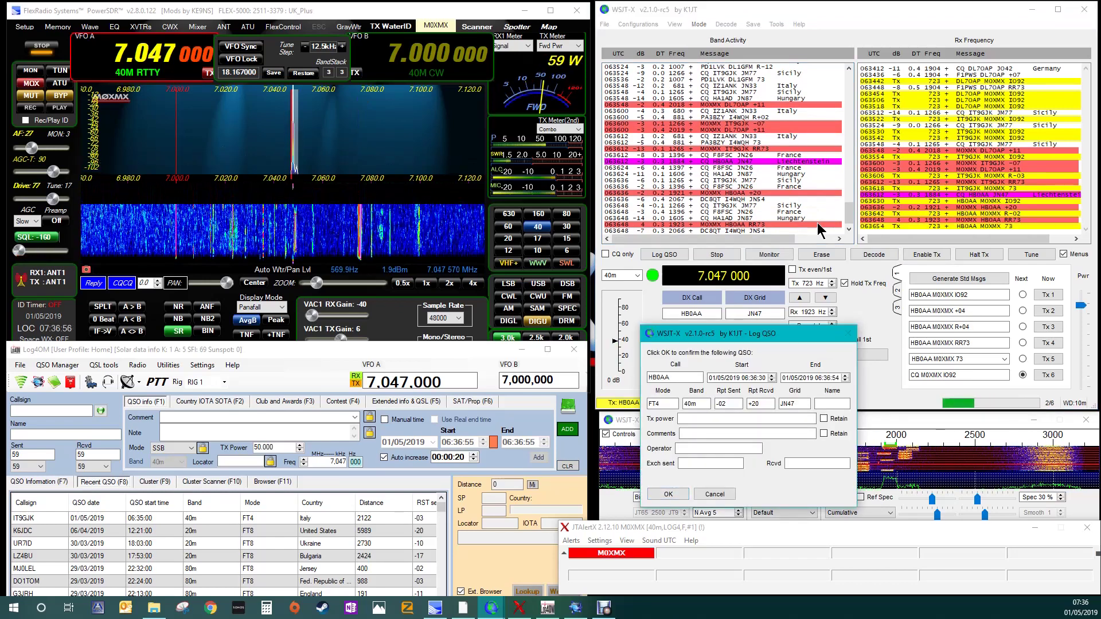
click(668, 495)
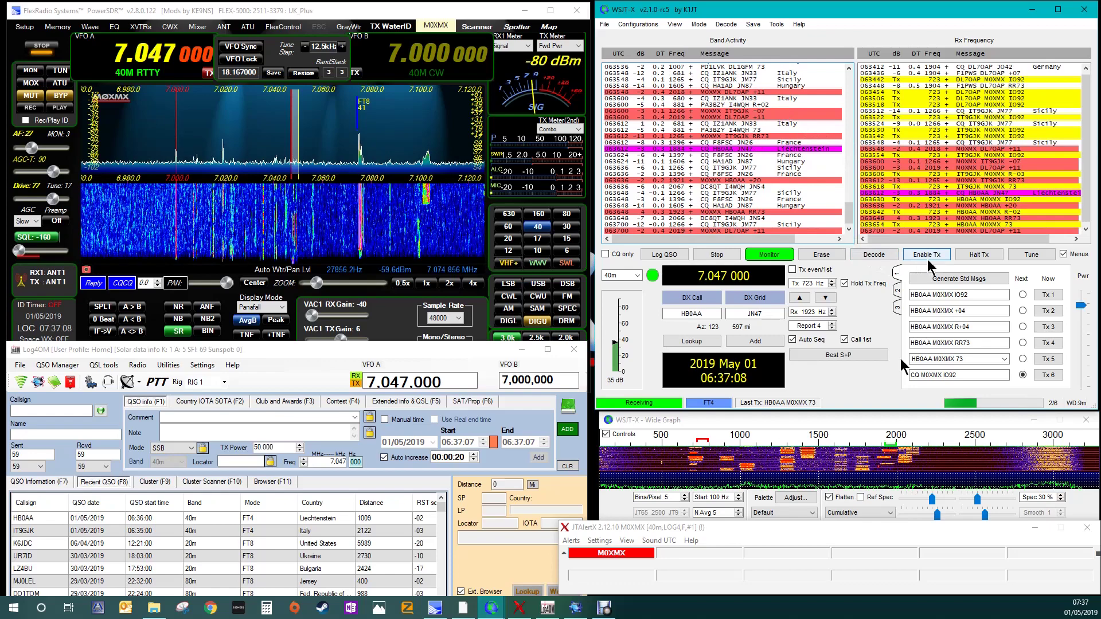
Set the receive frequency to 1499 Hz, and enable transmission to send the German station an R-01 report before halting it
click(819, 453)
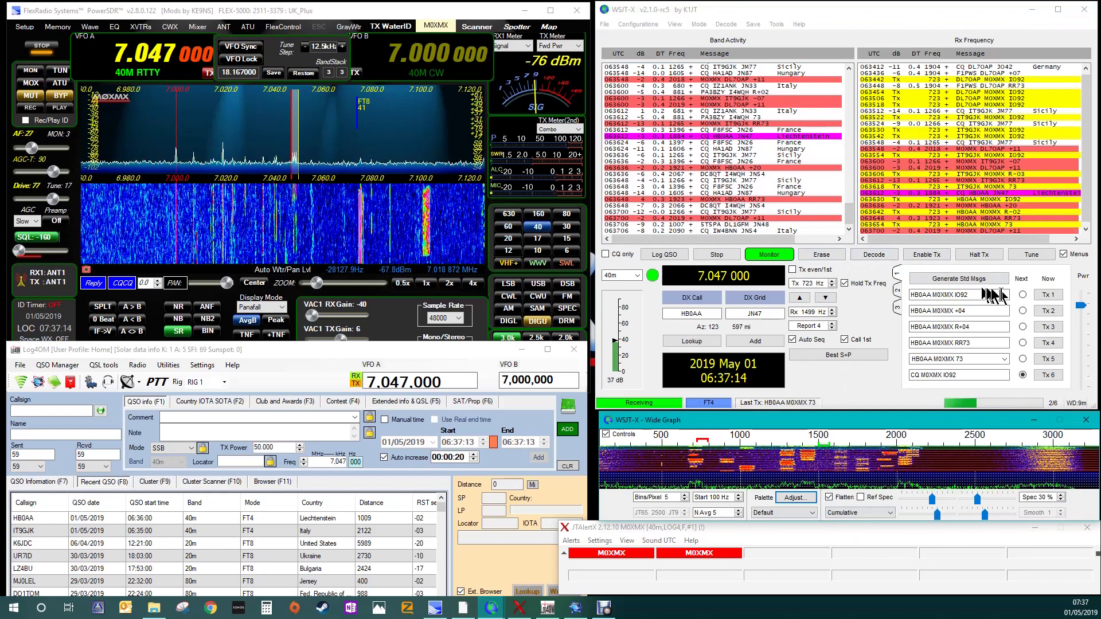
click(933, 257)
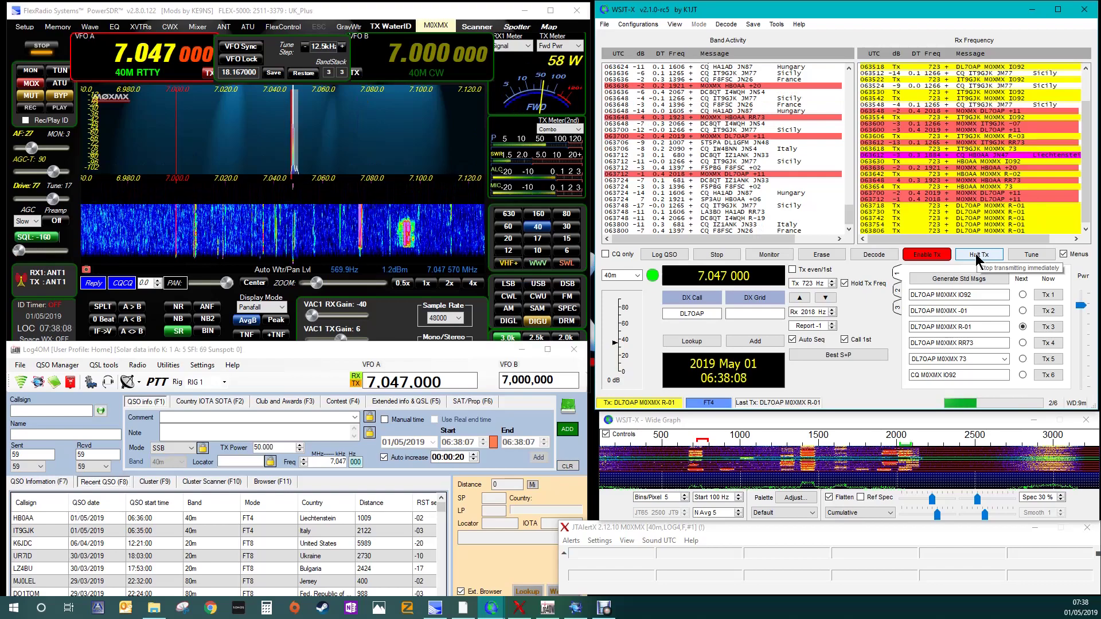
click(978, 255)
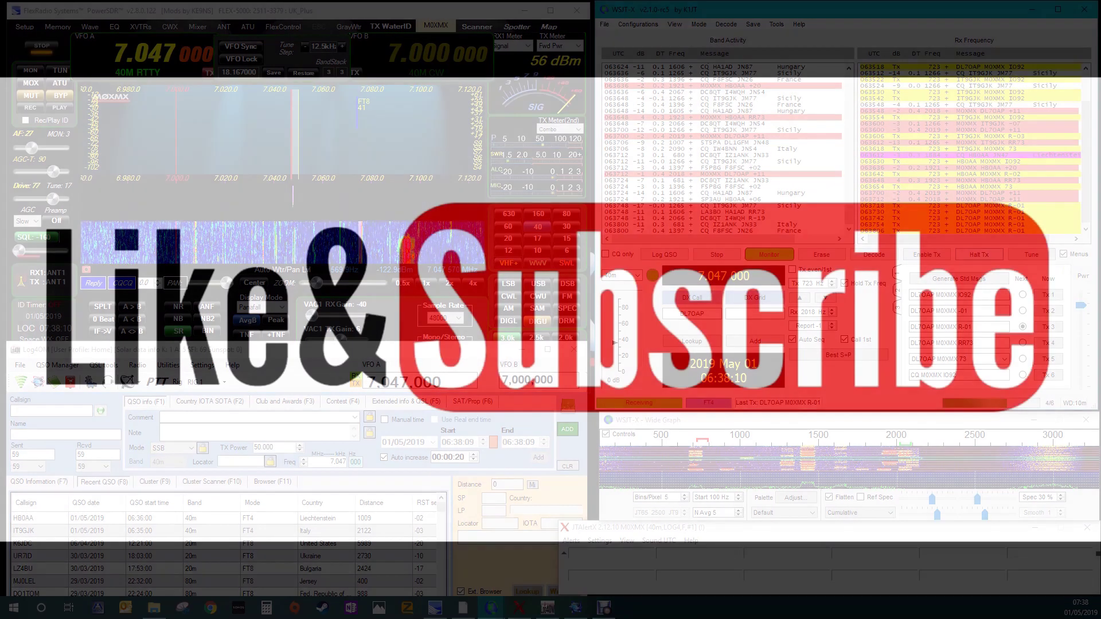